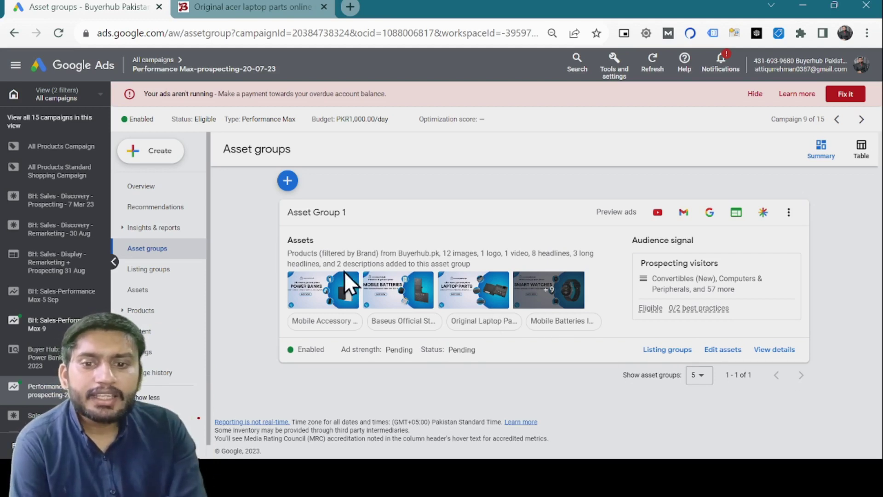
Step: Open the brand subdivision of All products for editing in the campaign's listing groups
{"action": "left_click", "coordinate": [167, 268]}
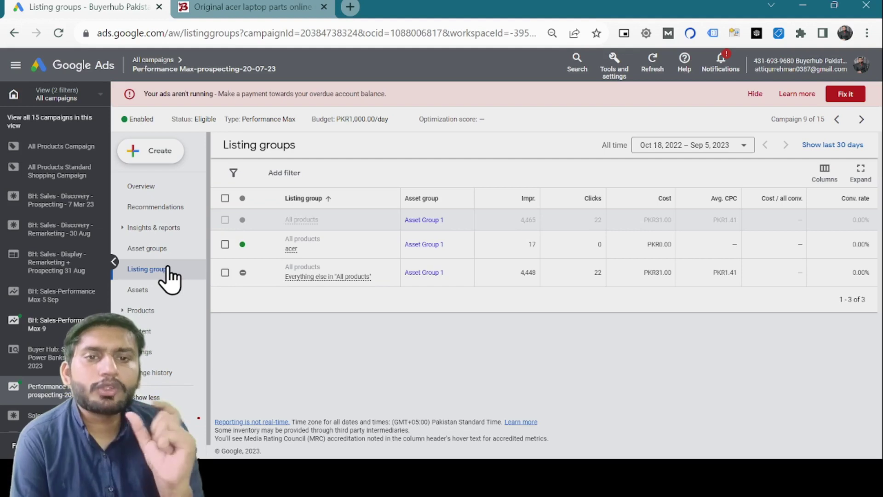
{"action": "left_click", "coordinate": [290, 249]}
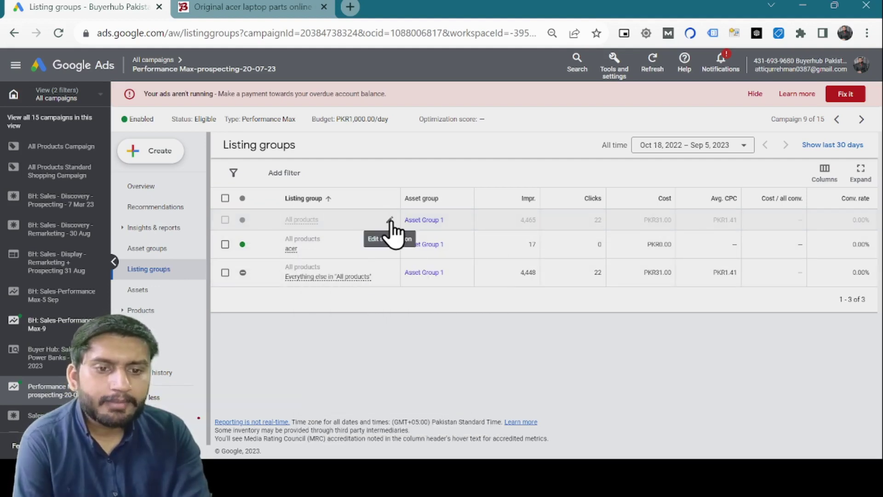
{"action": "left_click", "coordinate": [391, 220]}
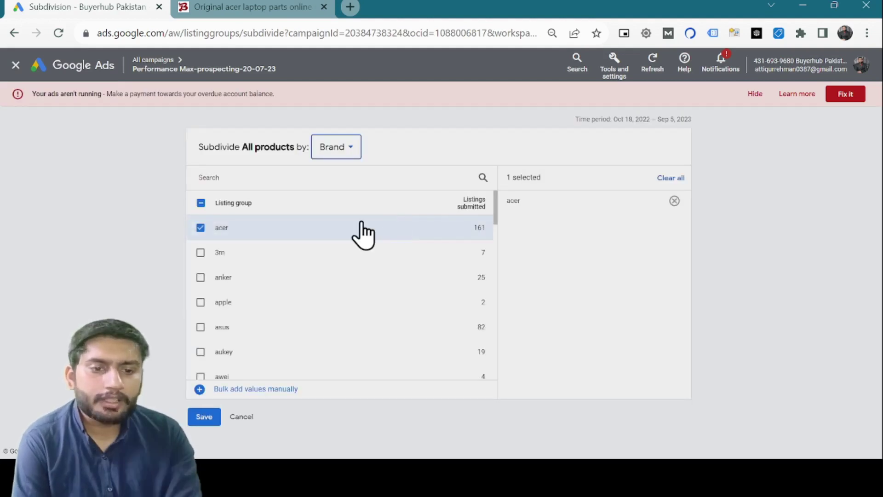
Step: Clear the acer brand selection and subdivide All products by Item ID to examine the individual products offered
{"action": "left_click", "coordinate": [201, 229]}
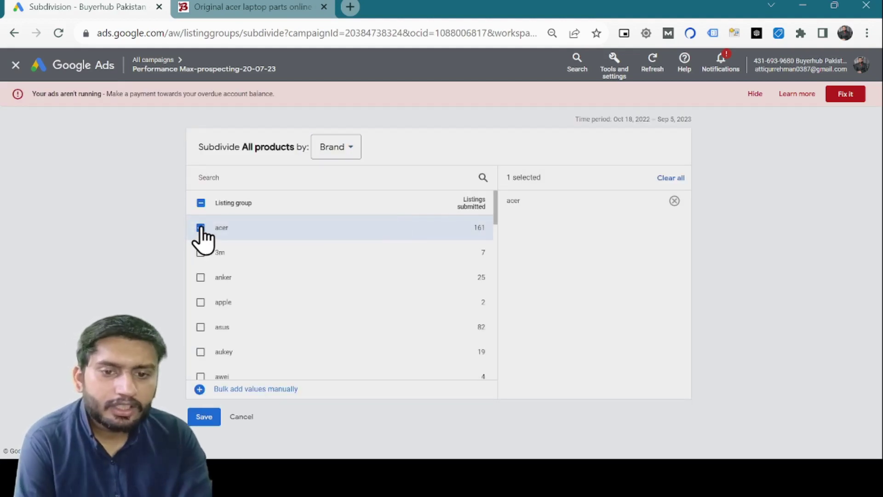
{"action": "left_click", "coordinate": [340, 154]}
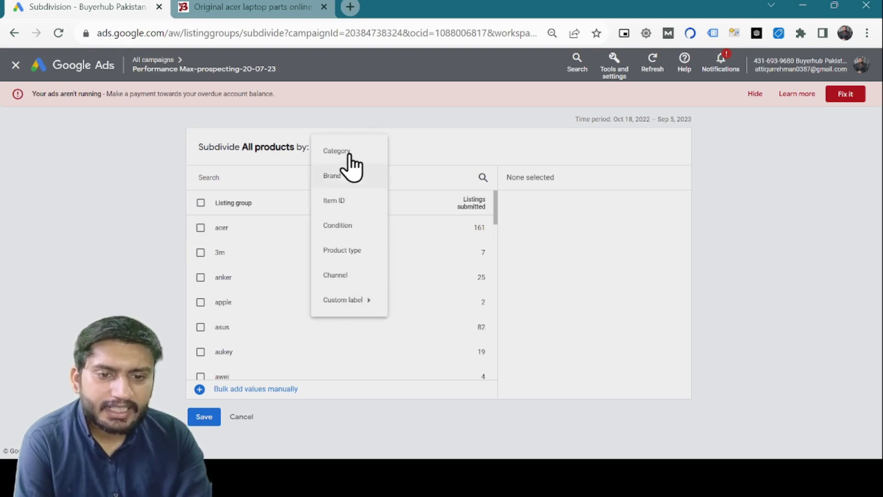
{"action": "left_click", "coordinate": [346, 202]}
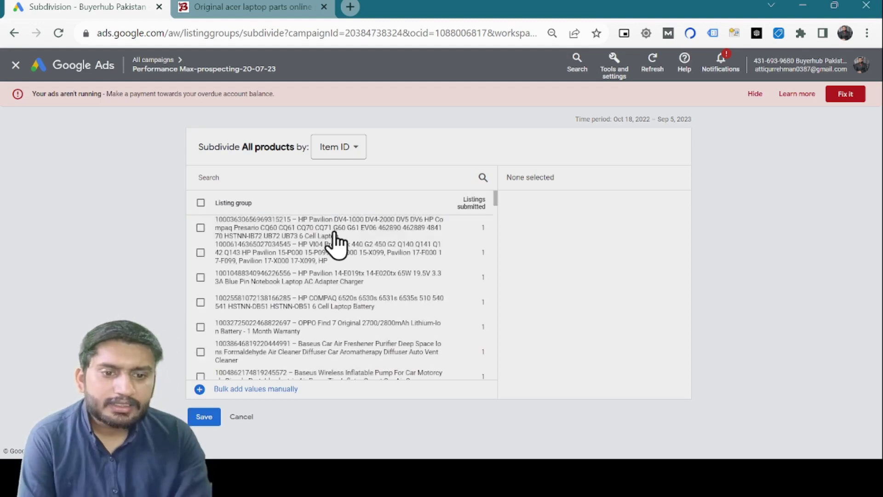
{"action": "scroll", "coordinate": [331, 256], "scroll_direction": "down", "scroll_amount": 5}
{"action": "scroll", "coordinate": [330, 256], "scroll_direction": "down", "scroll_amount": 5}
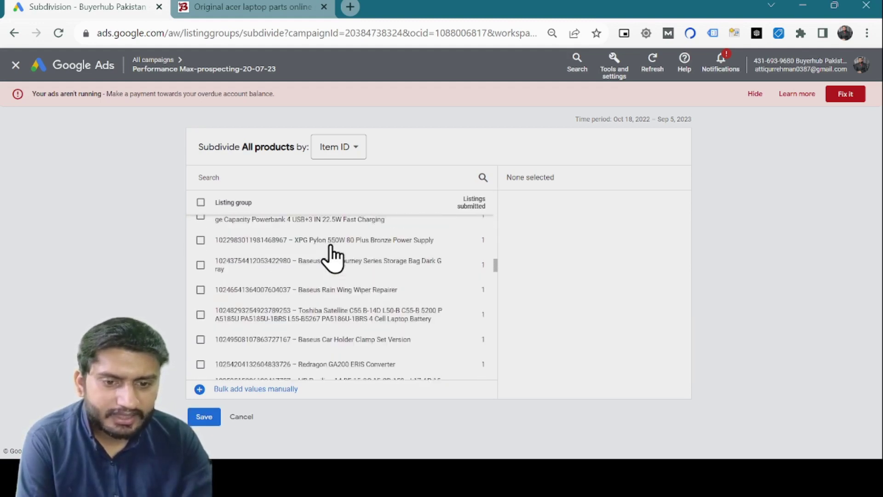
Step: Examine the listing groups offered when All products is subdivided by Condition, Product type and Channel
{"action": "left_click", "coordinate": [346, 148]}
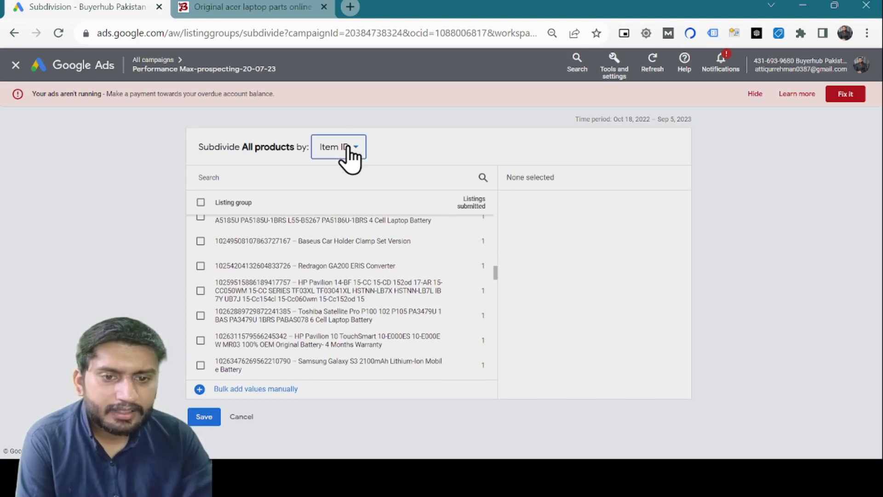
{"action": "left_click", "coordinate": [339, 226]}
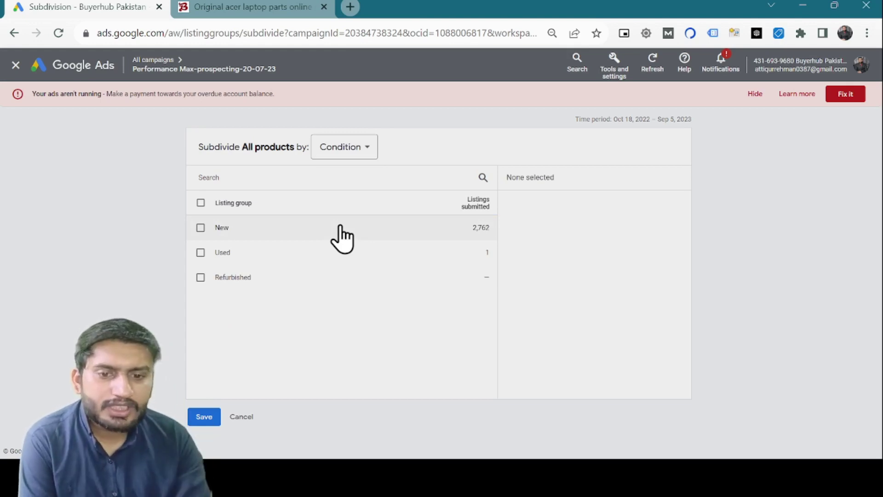
{"action": "left_click", "coordinate": [357, 152]}
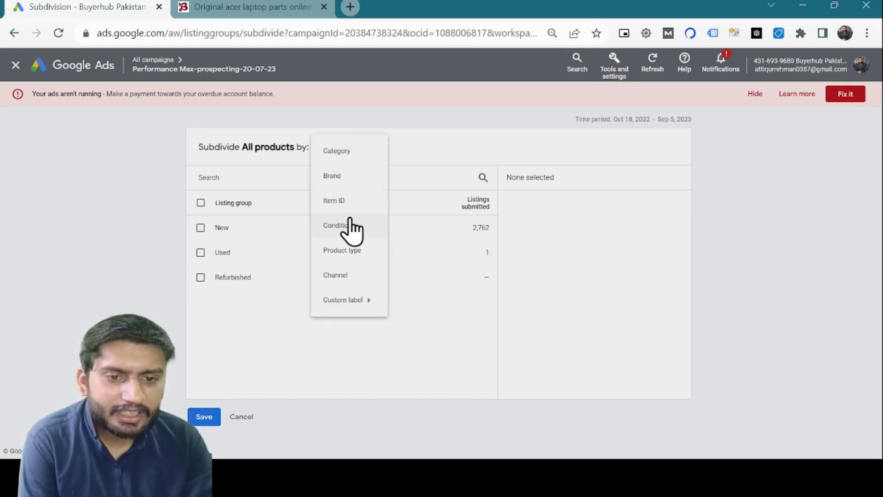
{"action": "left_click", "coordinate": [354, 258]}
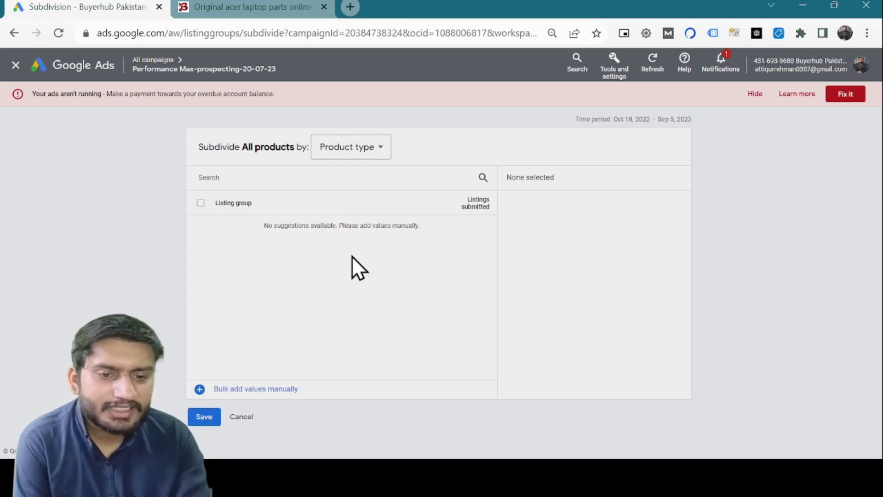
{"action": "left_click", "coordinate": [343, 152]}
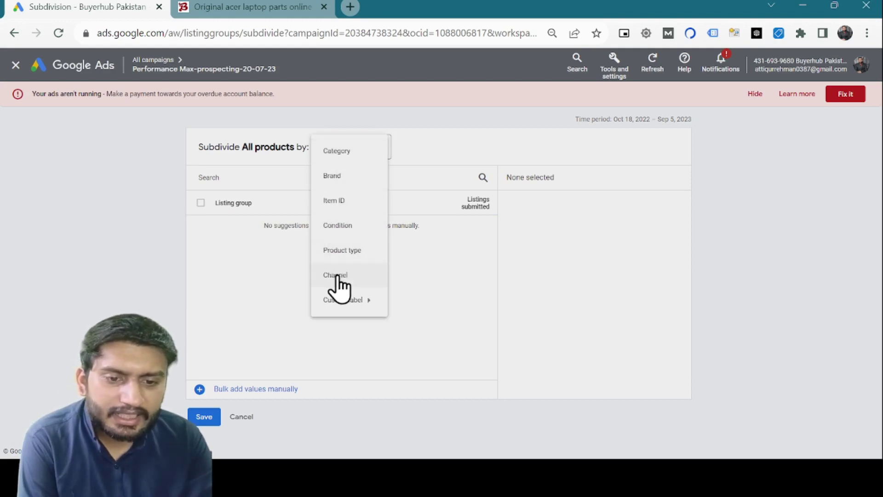
{"action": "left_click", "coordinate": [337, 276]}
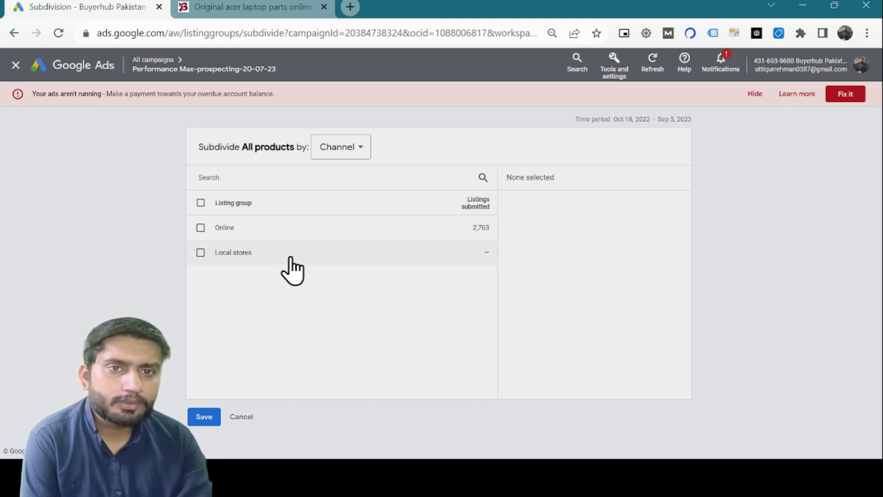
Step: Set the subdivision of All products back to Brand
{"action": "left_click", "coordinate": [329, 154]}
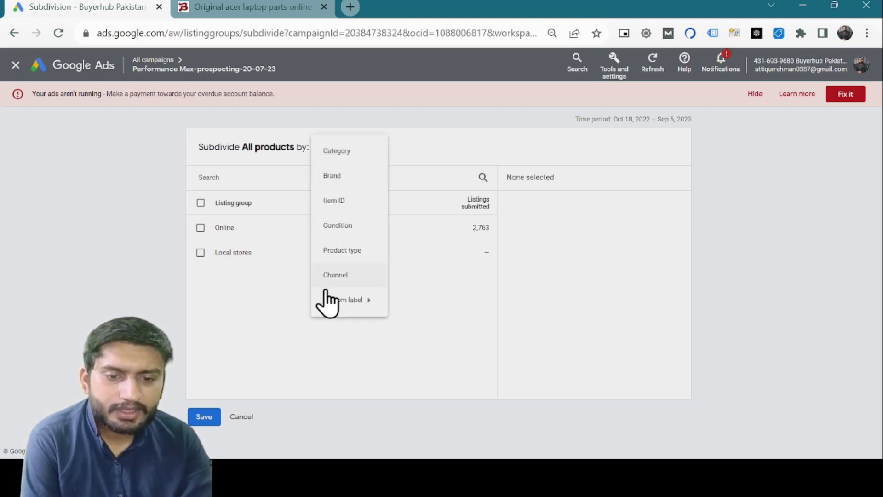
{"action": "mouse_move", "coordinate": [327, 309]}
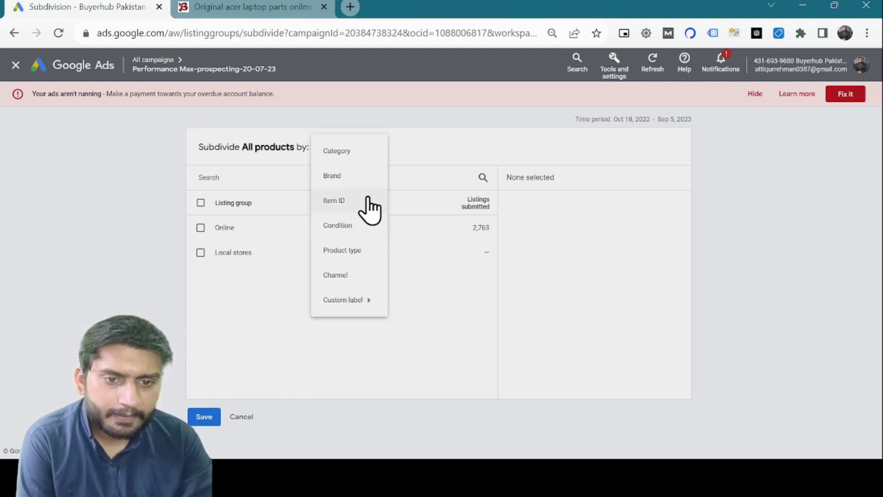
{"action": "left_click", "coordinate": [367, 180]}
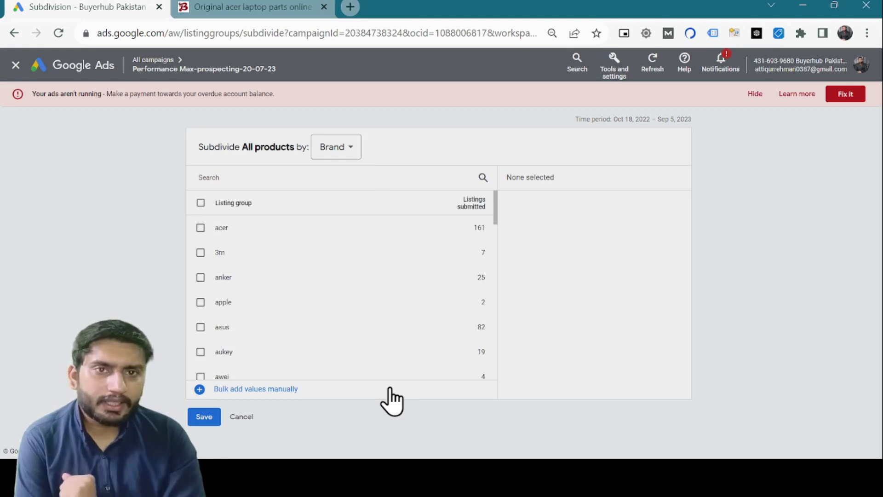
Step: Switch to the buyerhub.pk store site and examine its product sections and the Shop By Brands section
{"action": "left_click", "coordinate": [305, 7]}
{"action": "scroll", "coordinate": [390, 339], "scroll_direction": "down", "scroll_amount": 2}
{"action": "mouse_move", "coordinate": [63, 71]}
{"action": "scroll", "coordinate": [63, 74], "scroll_direction": "up", "scroll_amount": 2}
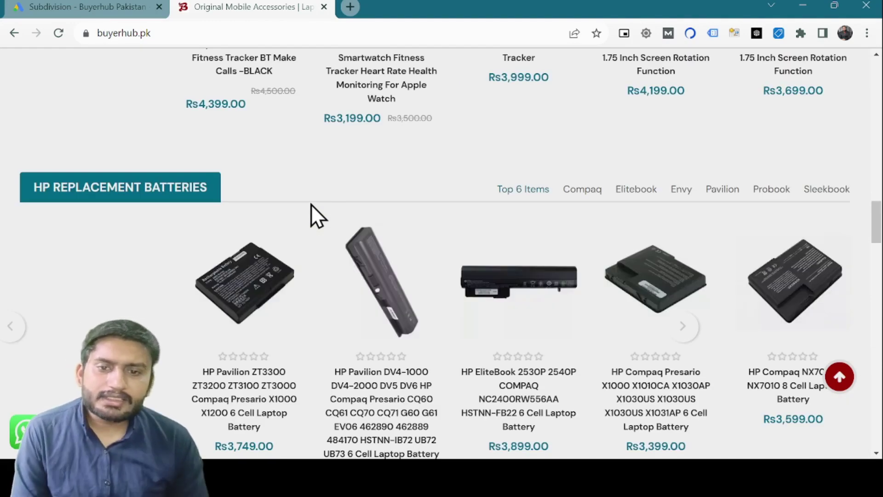
{"action": "scroll", "coordinate": [311, 205], "scroll_direction": "down", "scroll_amount": 15}
{"action": "scroll", "coordinate": [311, 205], "scroll_direction": "down", "scroll_amount": 10}
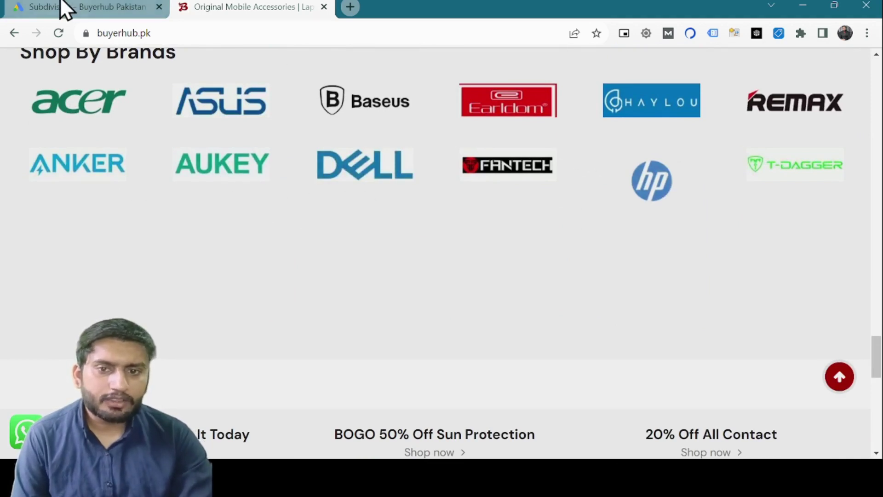
Step: Return to Google Ads and select the brands acer, anker, asus and aukey for the All products subdivision
{"action": "left_click", "coordinate": [134, 9]}
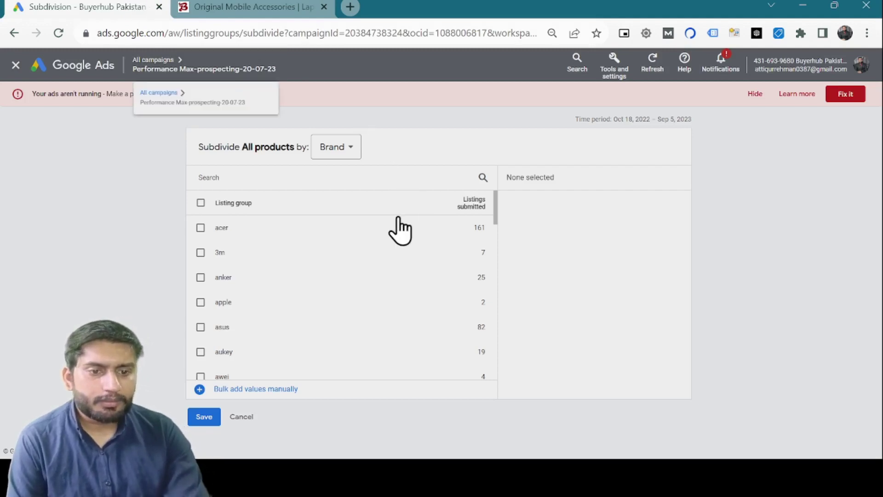
{"action": "left_click", "coordinate": [200, 227]}
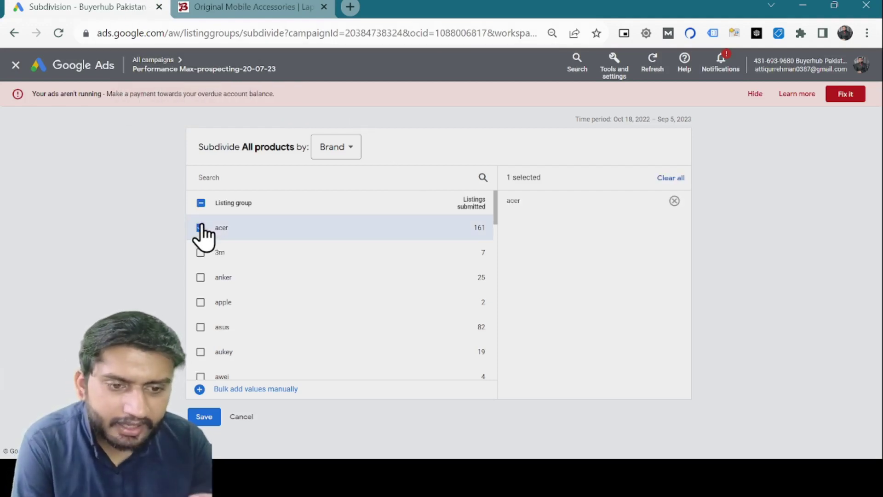
{"action": "left_click", "coordinate": [201, 277]}
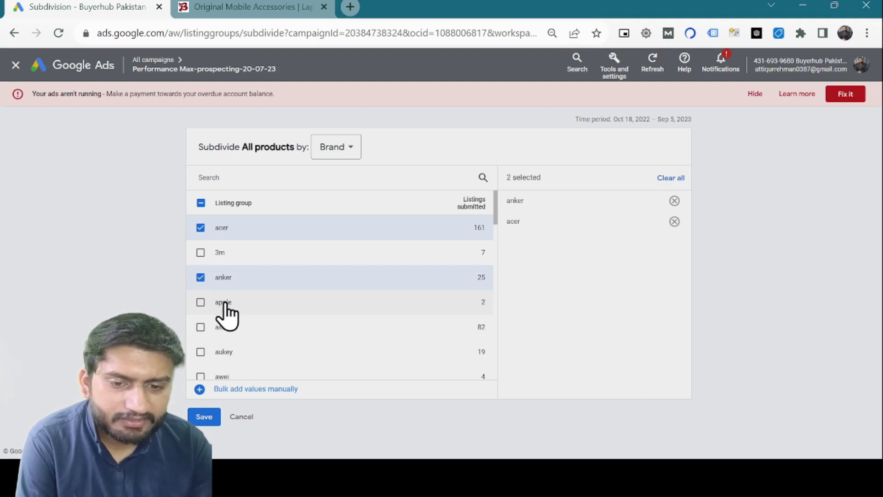
{"action": "left_click", "coordinate": [203, 330]}
{"action": "left_click", "coordinate": [201, 352]}
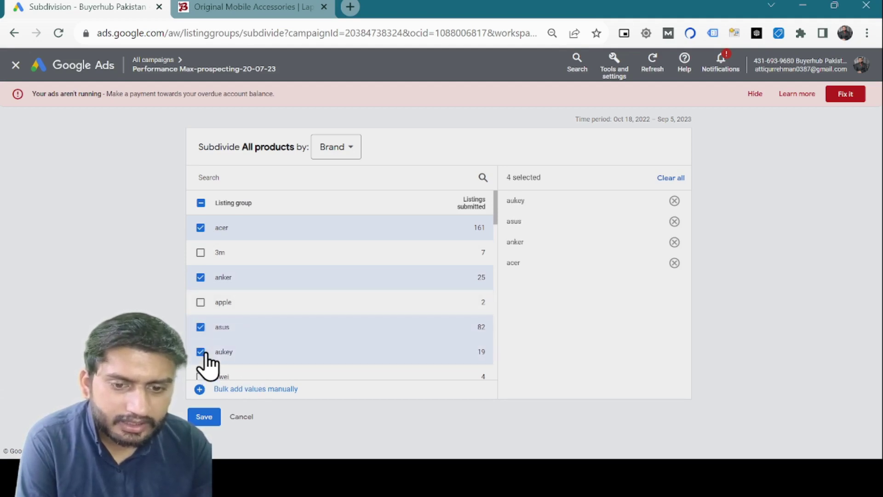
Step: Add the brands baseus, dell, hp and hp compaq to the selection and save the subdivision
{"action": "scroll", "coordinate": [206, 361], "scroll_direction": "down", "scroll_amount": 3}
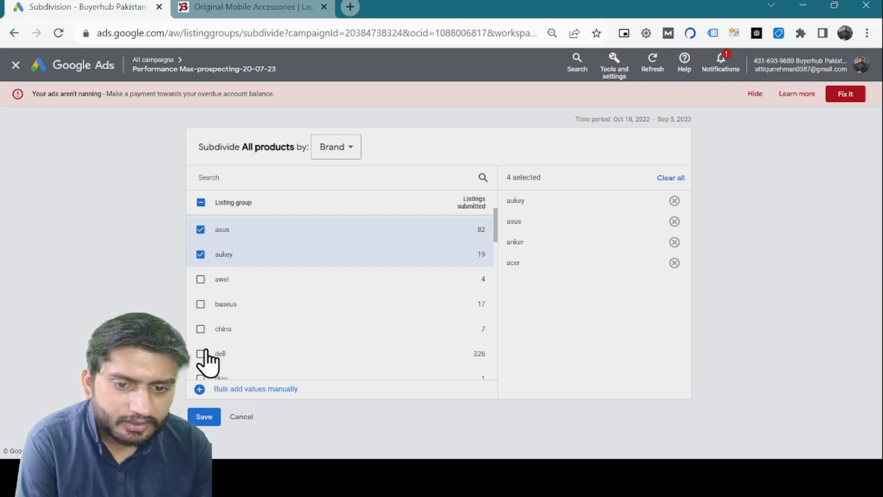
{"action": "left_click", "coordinate": [201, 305]}
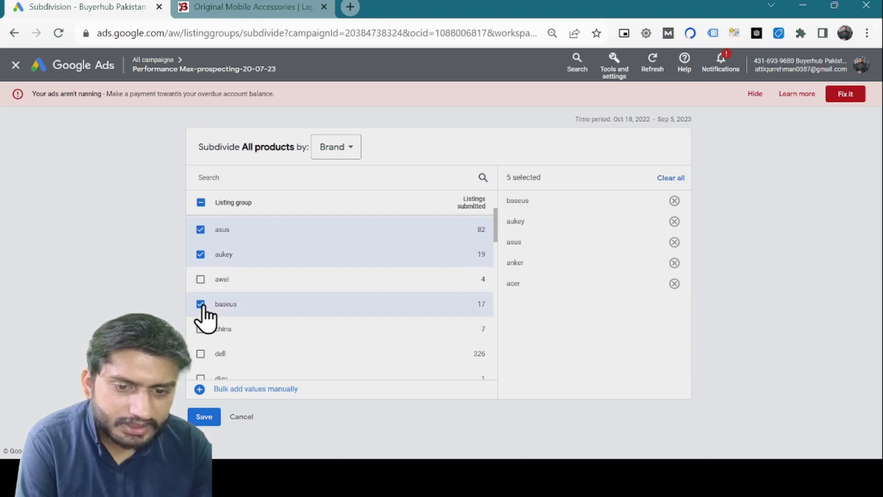
{"action": "left_click", "coordinate": [201, 354]}
{"action": "scroll", "coordinate": [272, 346], "scroll_direction": "down", "scroll_amount": 3}
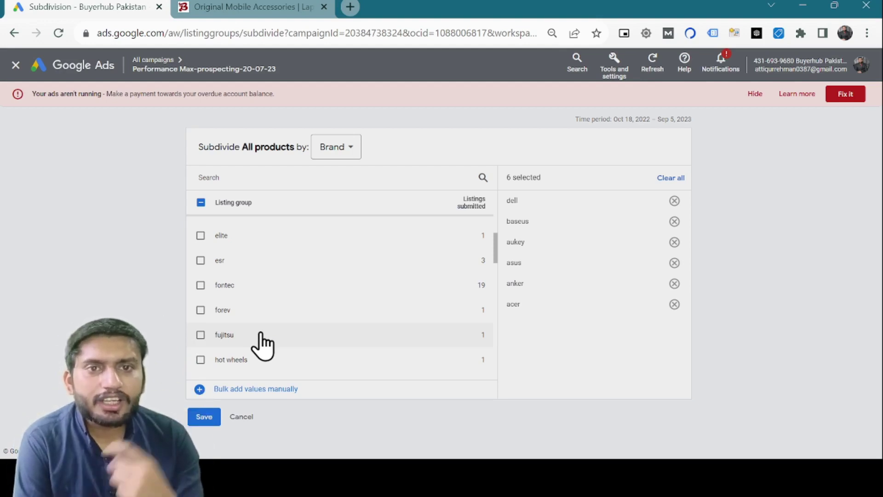
{"action": "scroll", "coordinate": [262, 345], "scroll_direction": "down", "scroll_amount": 3}
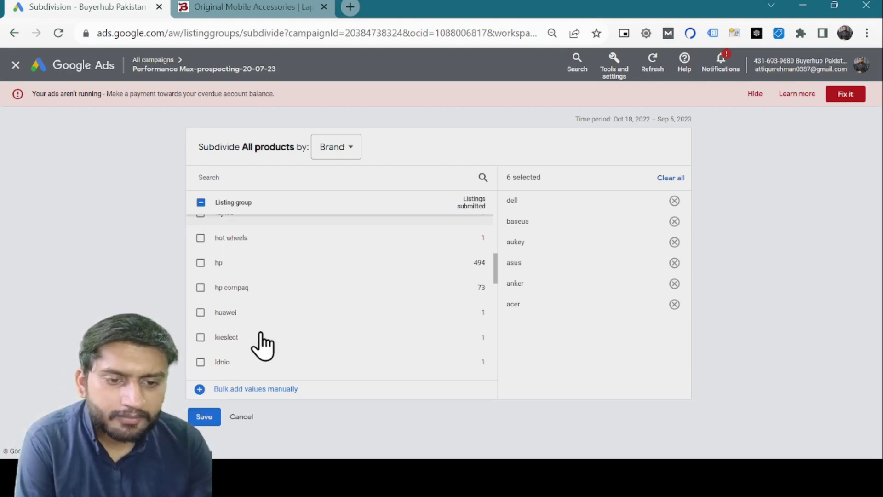
{"action": "left_click", "coordinate": [199, 264]}
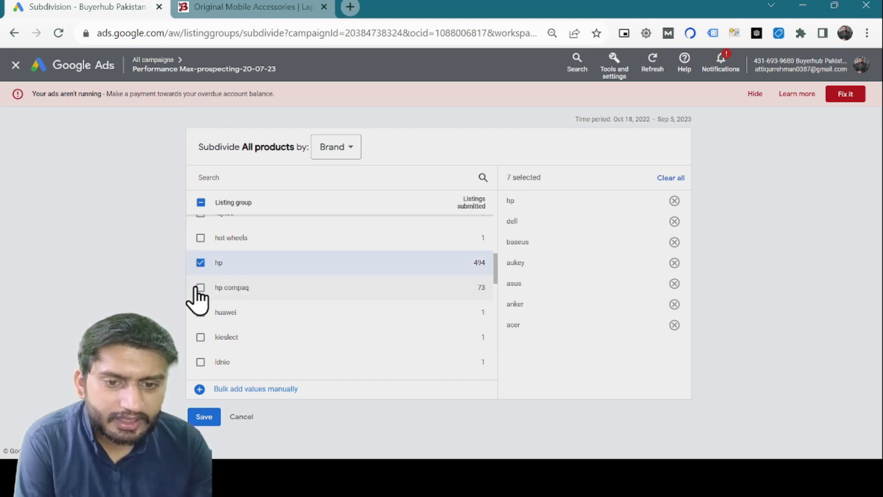
{"action": "left_click", "coordinate": [199, 287]}
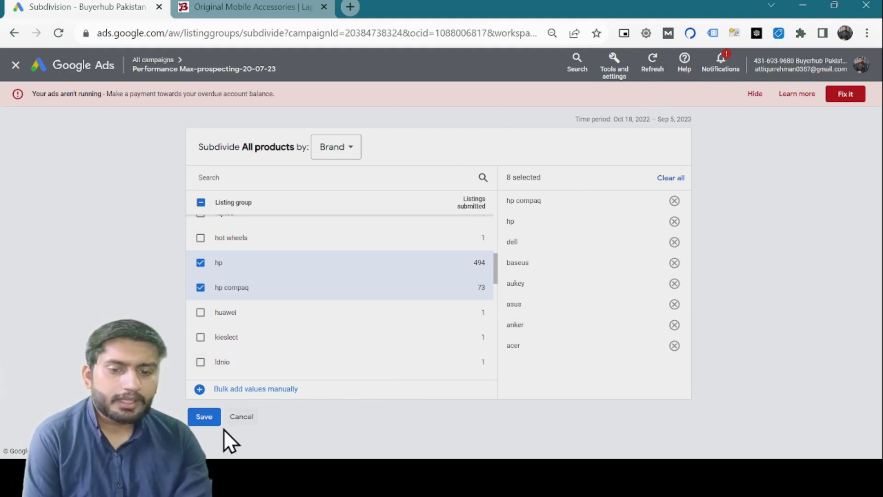
{"action": "left_click", "coordinate": [205, 419]}
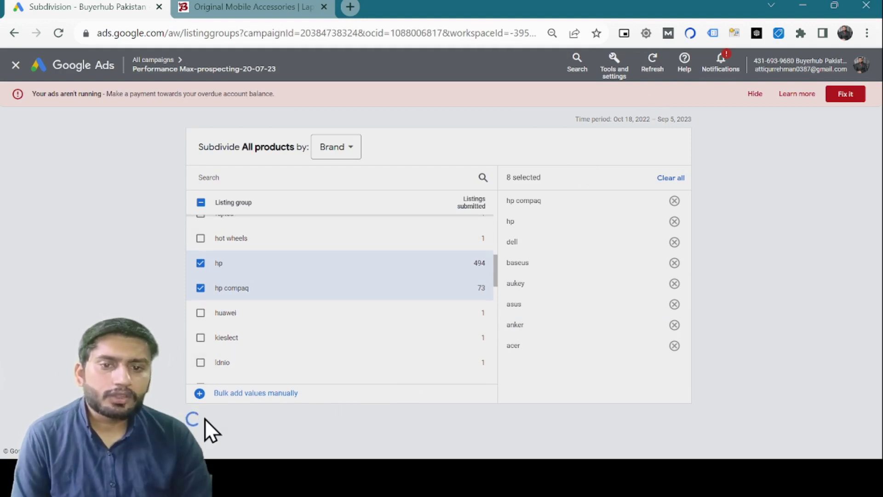